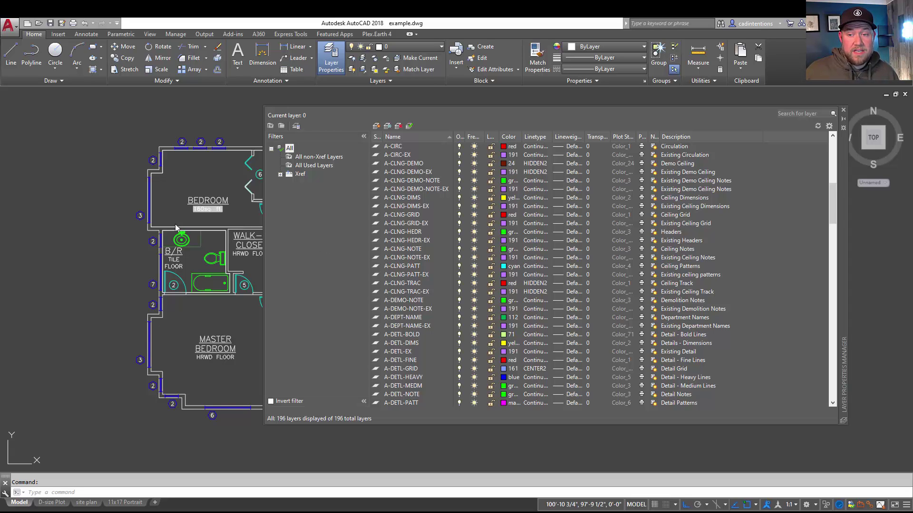
pyautogui.scroll(-1, 384, 216)
pyautogui.scroll(-6, 388, 220)
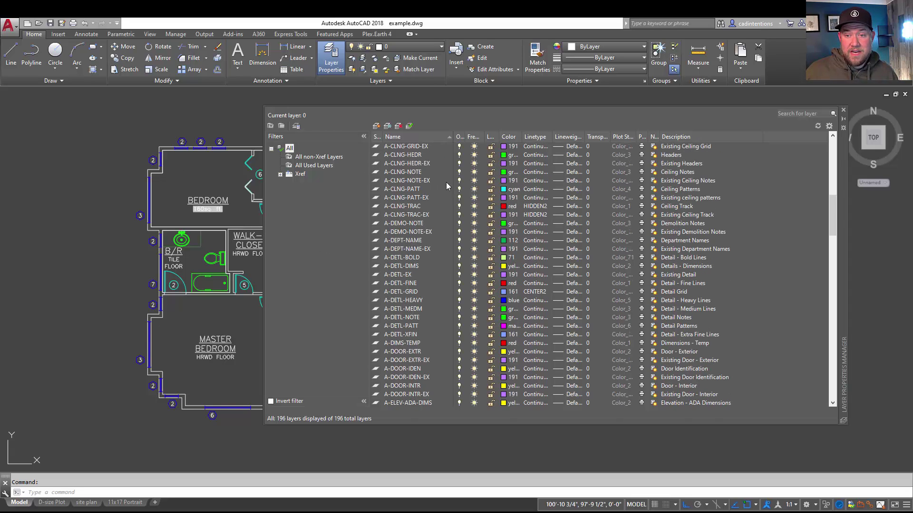
pyautogui.scroll(-12, 434, 232)
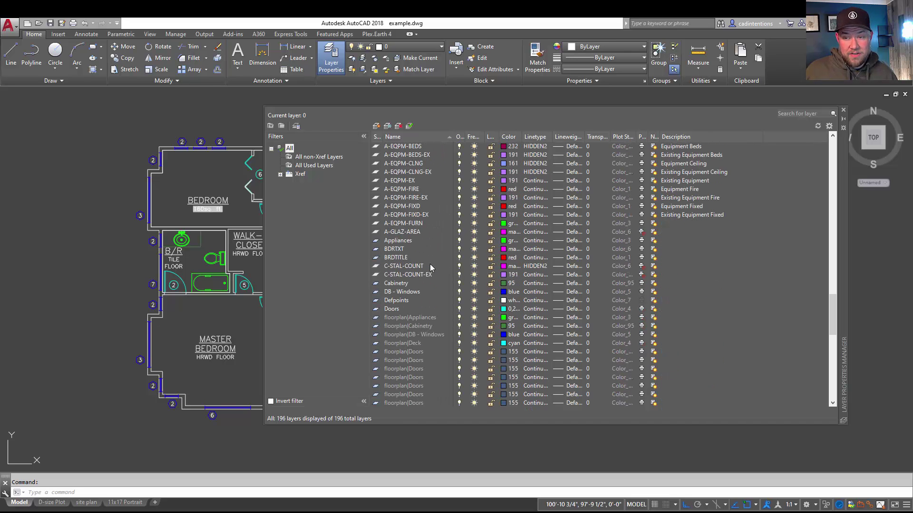
pyautogui.scroll(-1, 427, 272)
pyautogui.scroll(20, 419, 292)
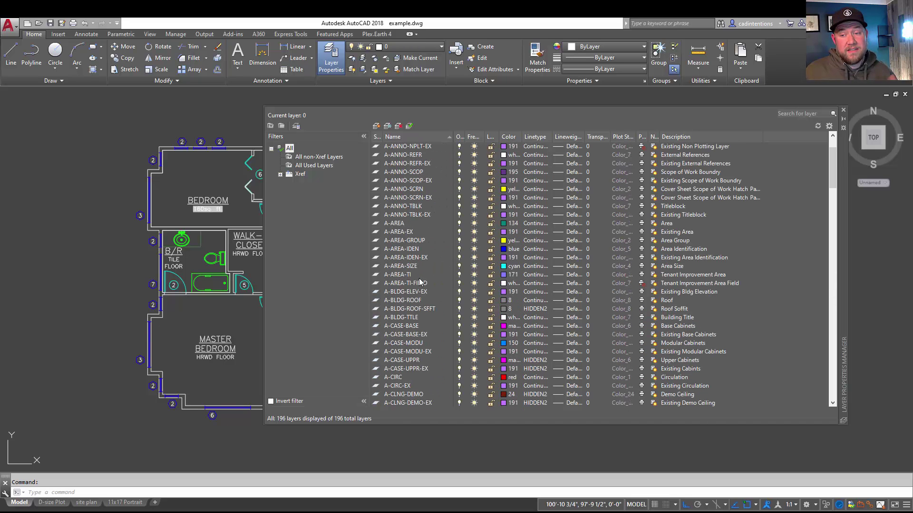
pyautogui.scroll(8, 422, 237)
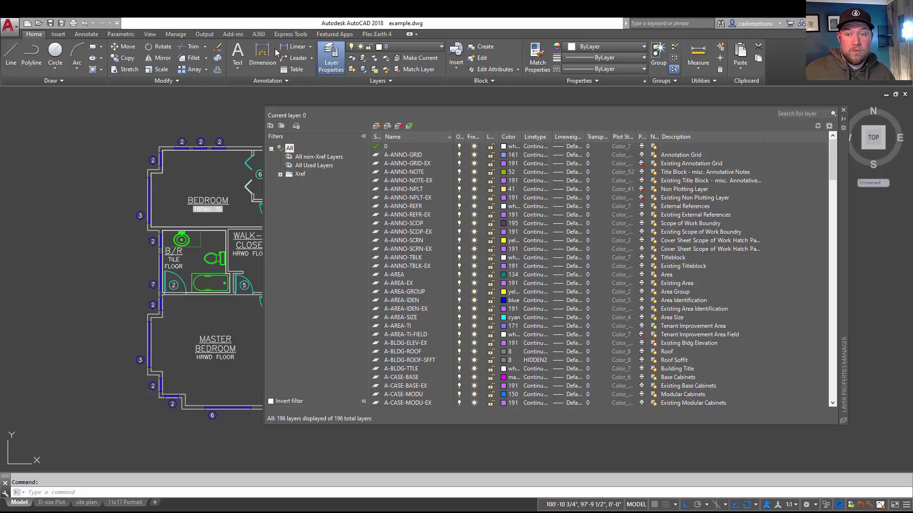
# - Reopen Layer Properties, resize the palette to show full layer names, and select A-ANNO-GRID
pyautogui.click(335, 62)
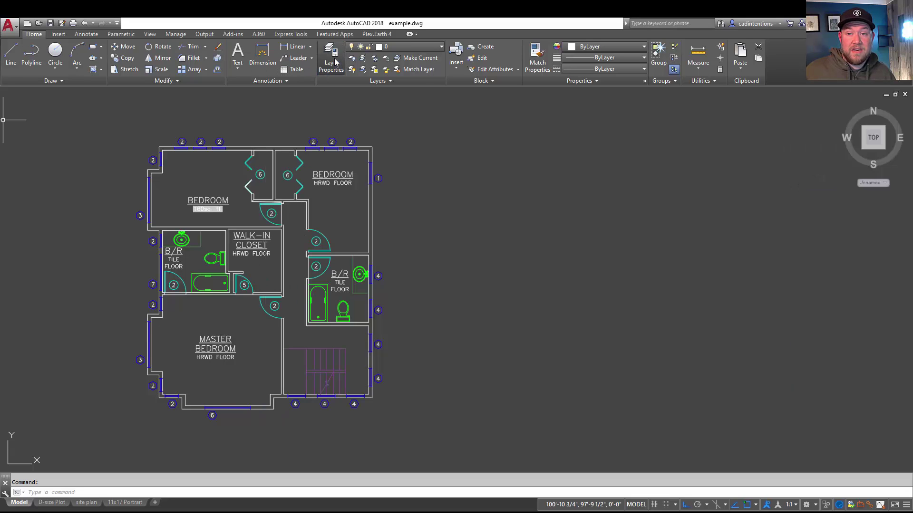
pyautogui.click(333, 62)
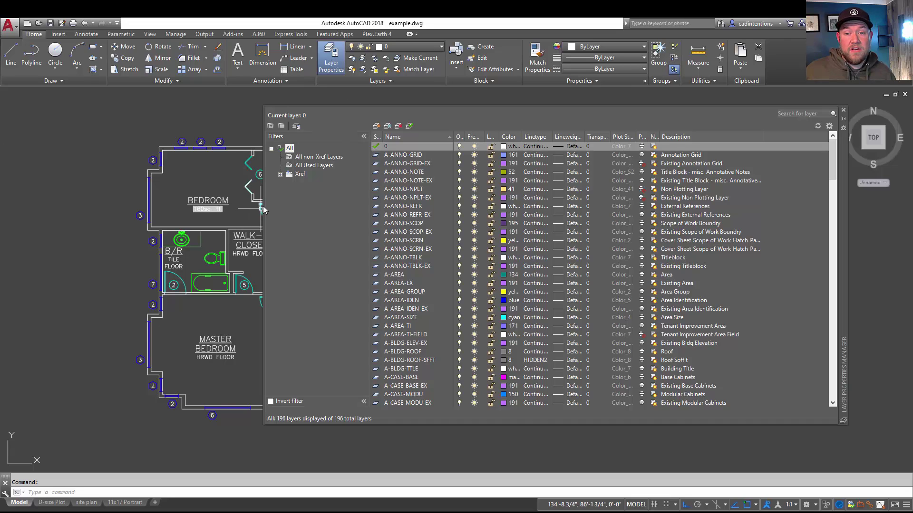
pyautogui.moveTo(251, 203); pyautogui.dragTo(109, 200)
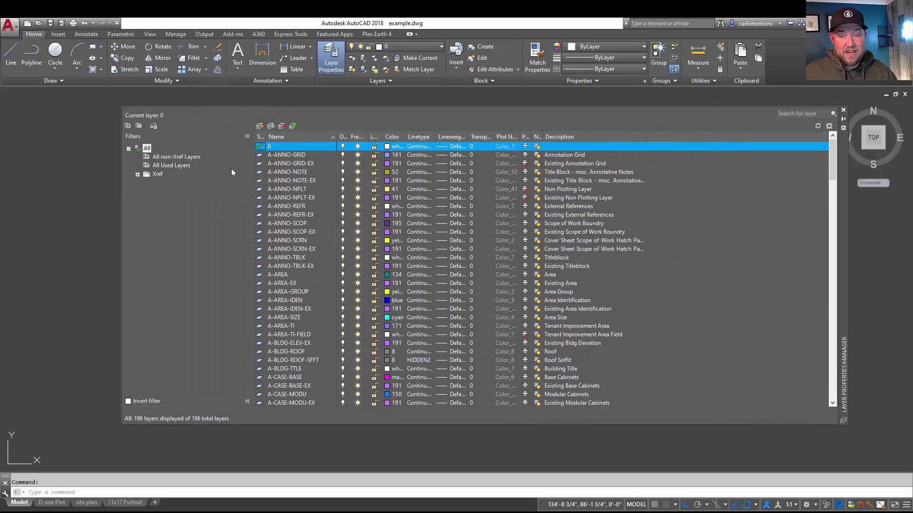
pyautogui.click(301, 147)
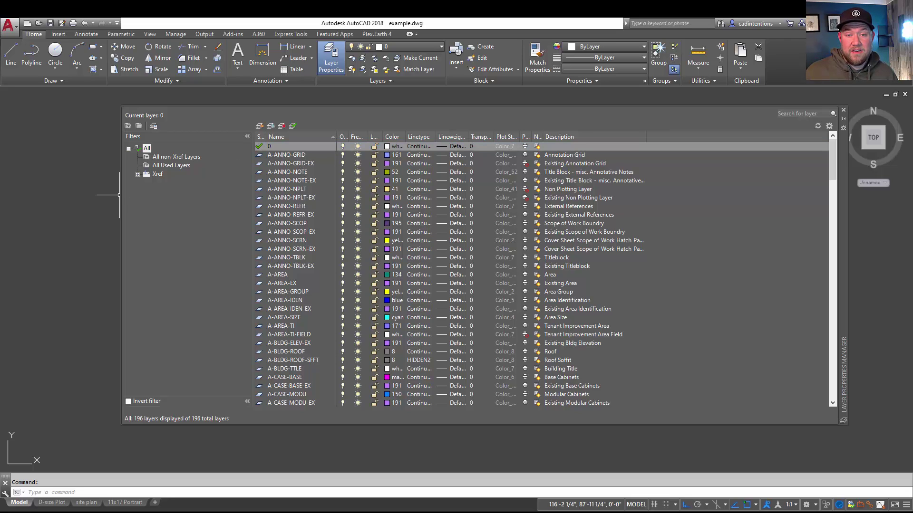
pyautogui.moveTo(121, 197); pyautogui.dragTo(214, 198)
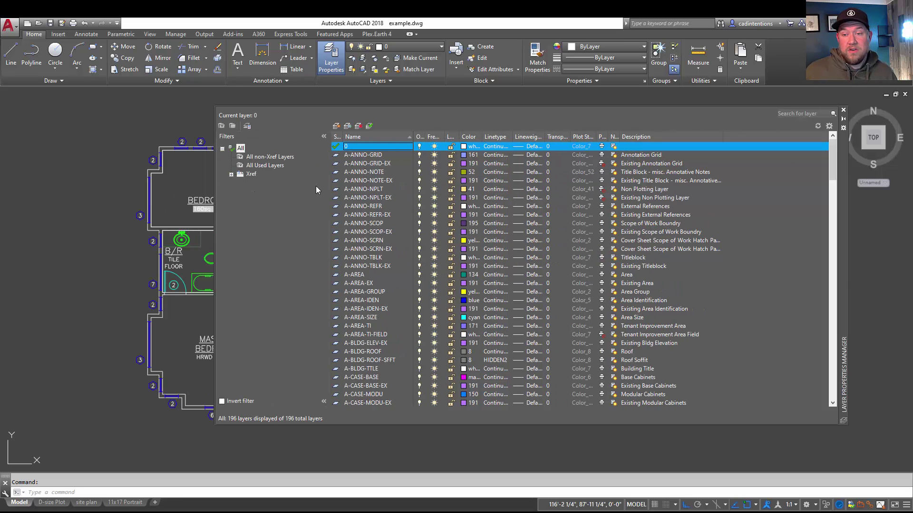
pyautogui.click(374, 155)
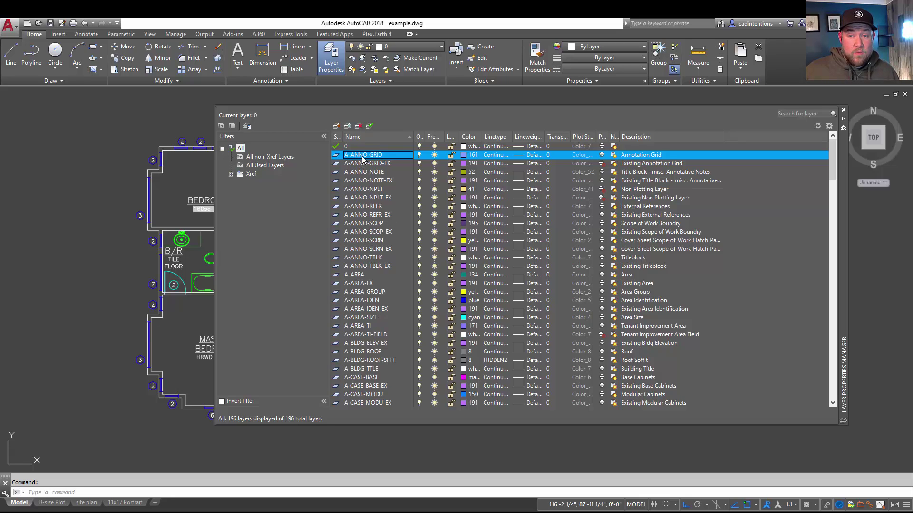
# - Delete A-ANNO-GRID, then the eleven layers from A-ANNO-GRID-EX to A-ANNO-SCRN-EX
pyautogui.click(358, 128)
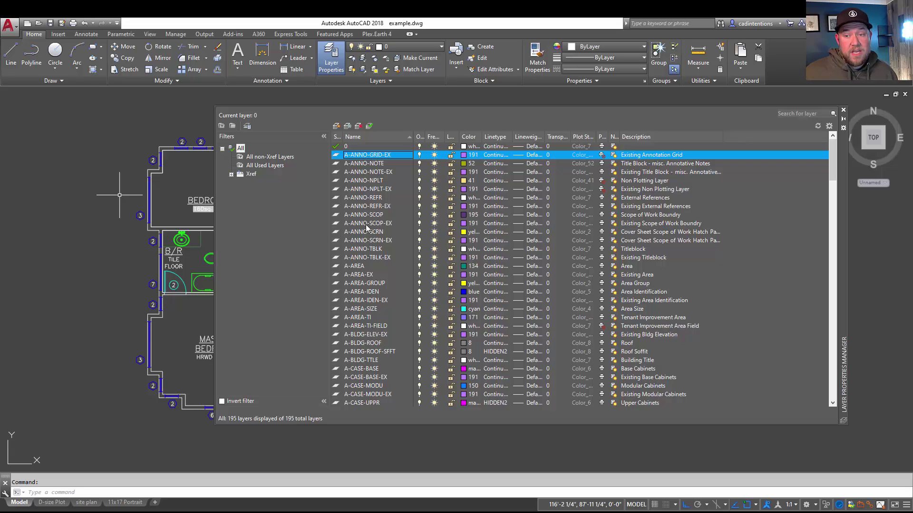
pyautogui.keyDown('shift'); pyautogui.click(360, 241); pyautogui.keyUp('shift')
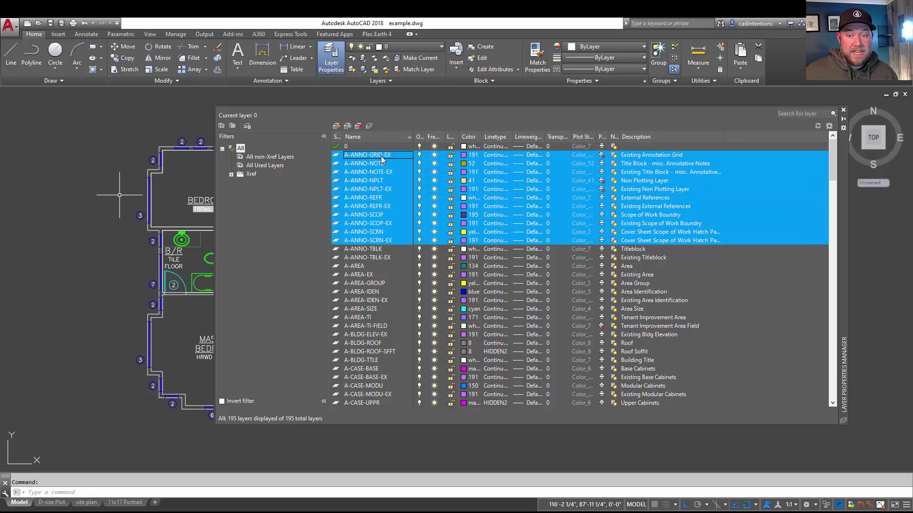
pyautogui.click(359, 127)
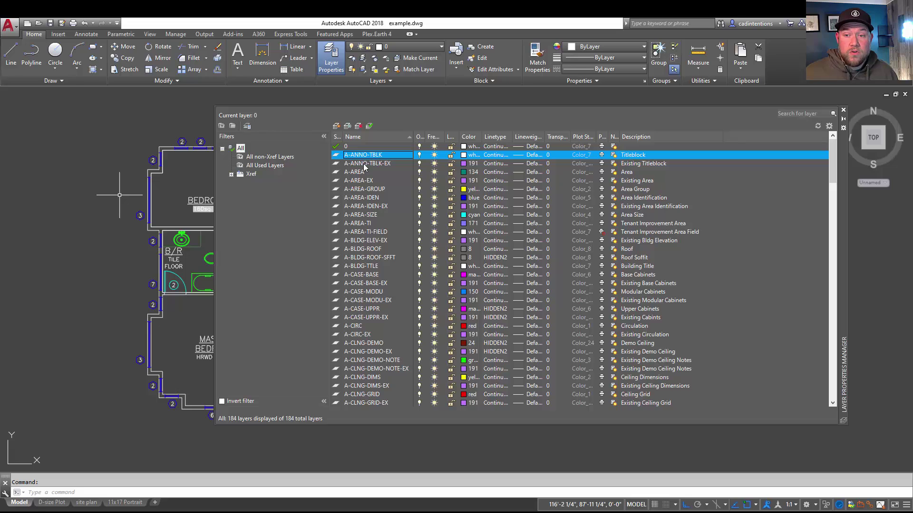
# - Delete A-AREA-IDEN, A-AREA-EX, A-BLDG-ELEV-EX and A-ANNO-TBLK, leaving 180 layers
pyautogui.keyDown('ctrl'); pyautogui.click(355, 196); pyautogui.keyUp('ctrl')
pyautogui.keyDown('ctrl'); pyautogui.click(361, 182); pyautogui.keyUp('ctrl')
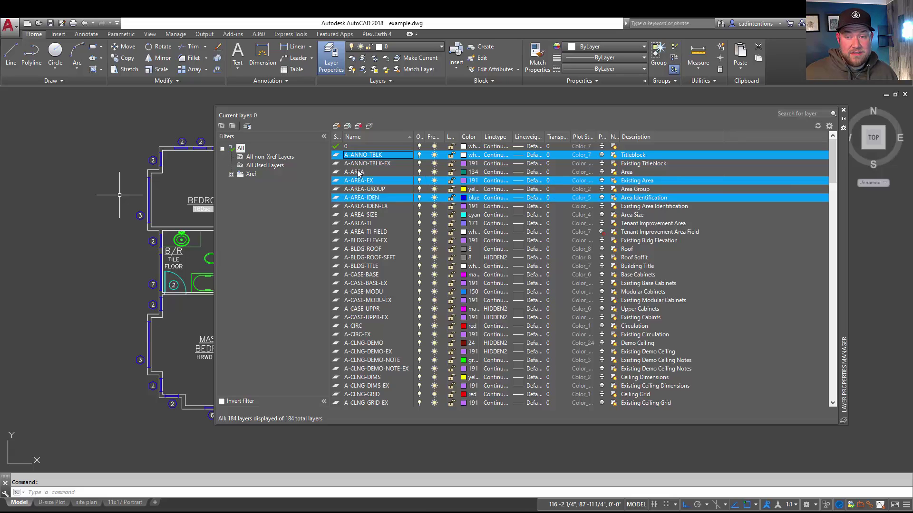
pyautogui.keyDown('ctrl'); pyautogui.click(359, 241); pyautogui.keyUp('ctrl')
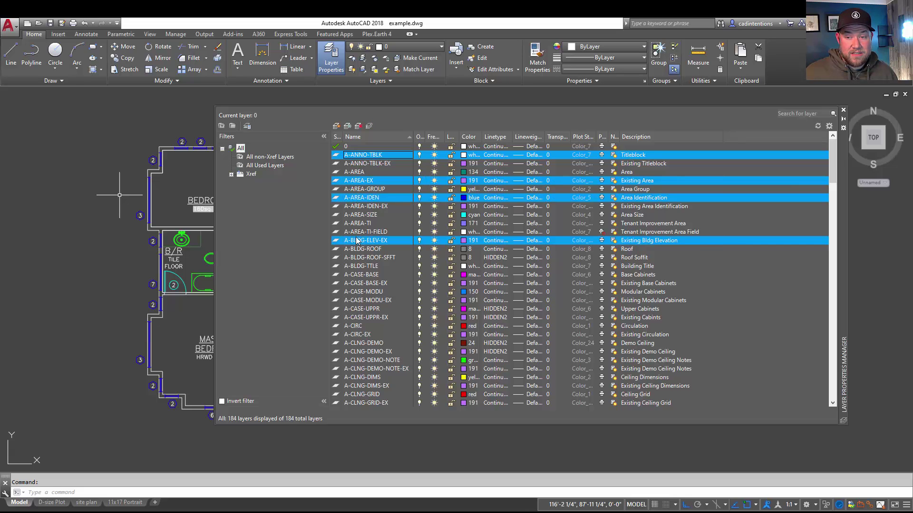
pyautogui.click(359, 127)
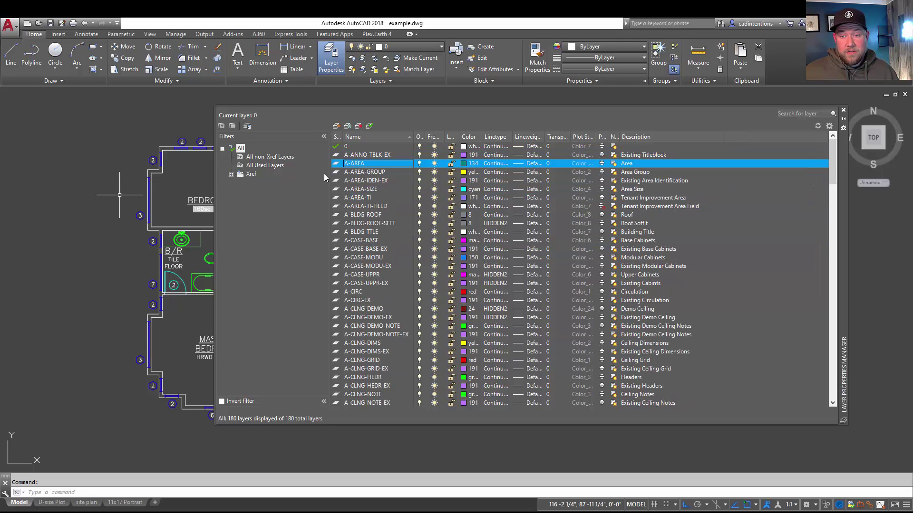
pyautogui.scroll(-6, 370, 266)
pyautogui.scroll(-20, 372, 264)
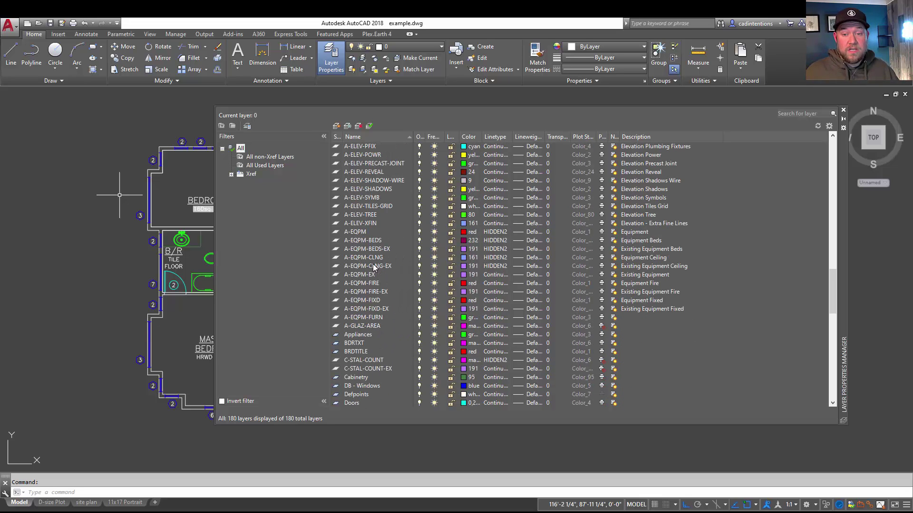
# - Run PURGE and enlarge the Purge dialog to show all item categories
pyautogui.press('Escape')
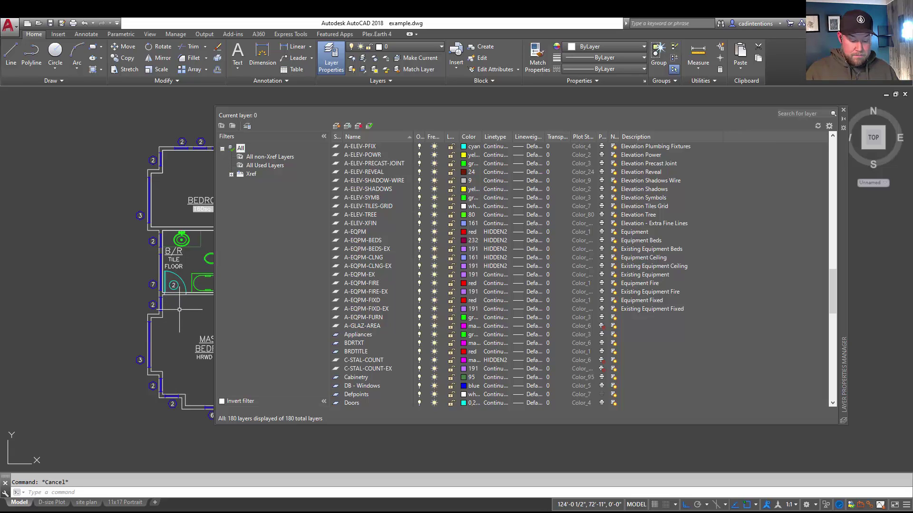
pyautogui.write('p')
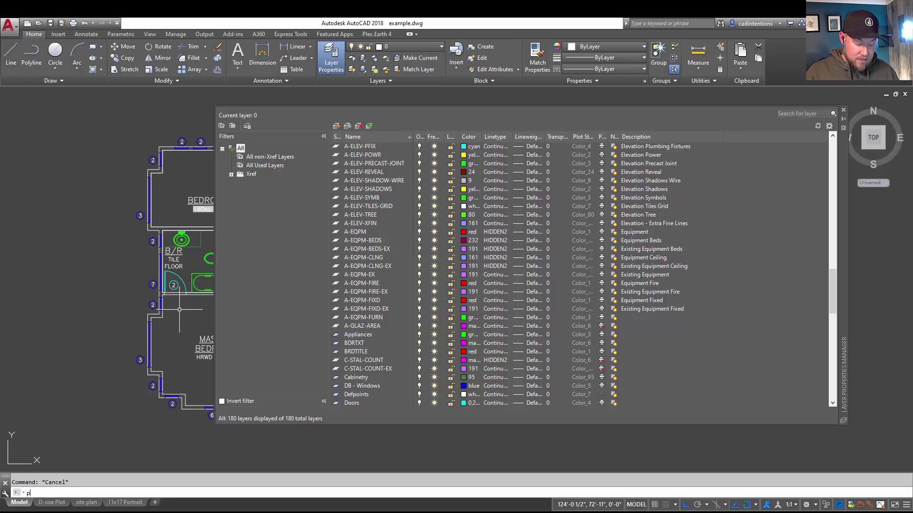
pyautogui.write('urg')
pyautogui.press('Return')
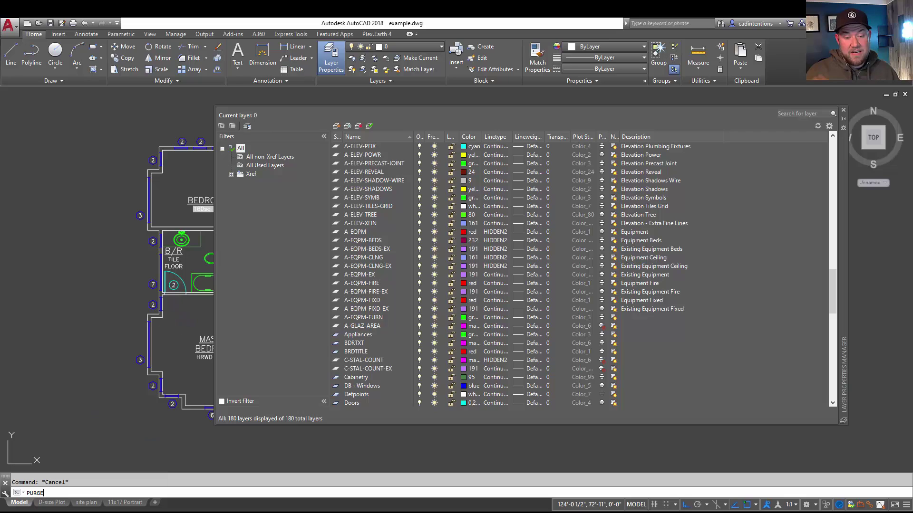
pyautogui.moveTo(254, 133); pyautogui.dragTo(352, 81)
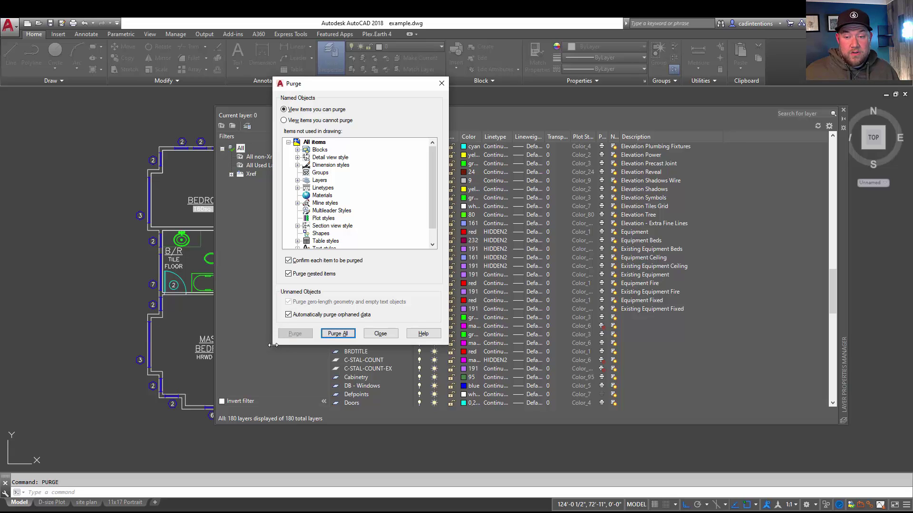
pyautogui.moveTo(272, 347); pyautogui.dragTo(216, 365)
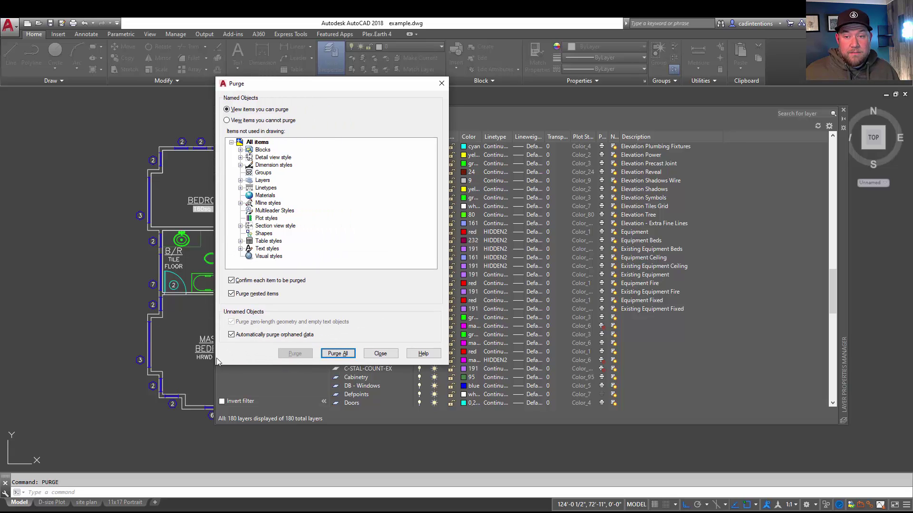
# - Purge only the unused layers H-METAL-PANEL through H-UTILITY
pyautogui.click(240, 181)
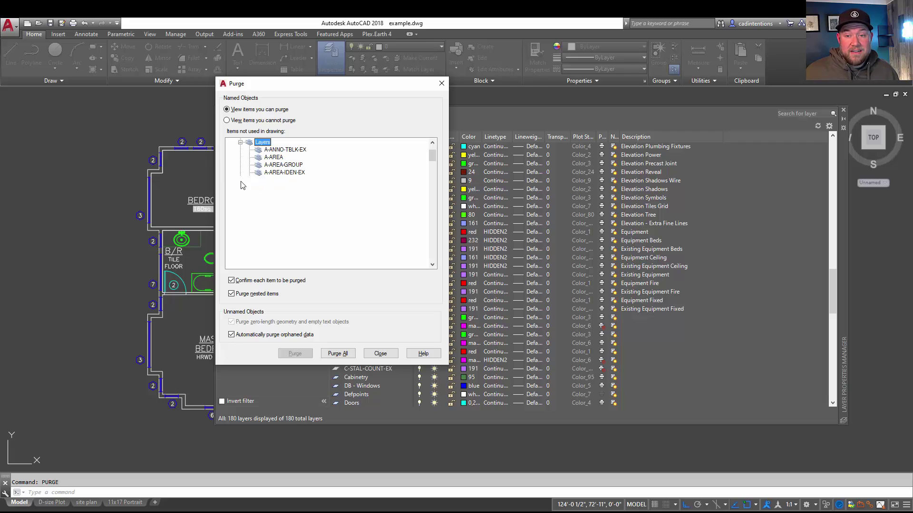
pyautogui.click(279, 150)
pyautogui.scroll(-12, 285, 190)
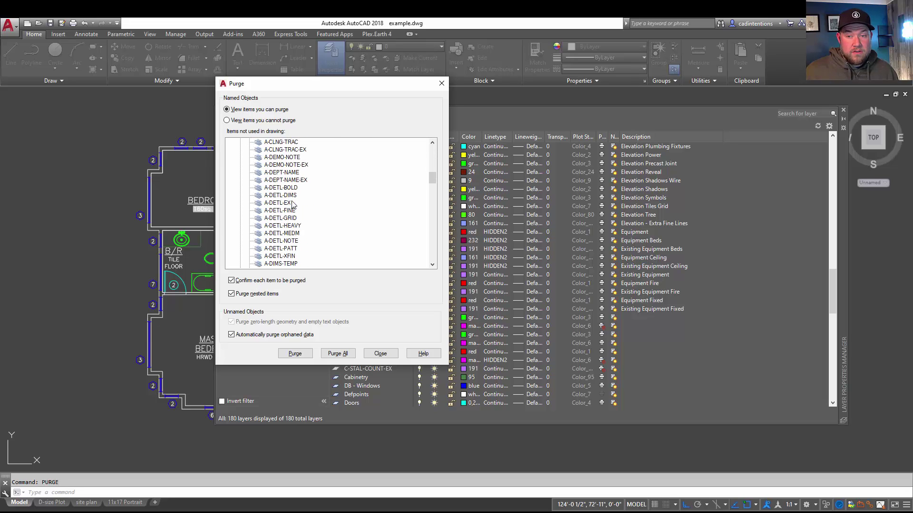
pyautogui.scroll(-15, 292, 205)
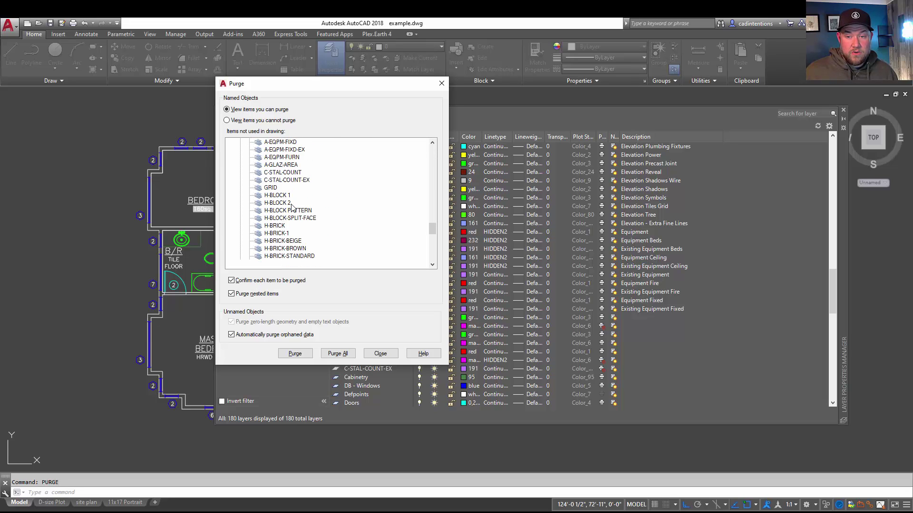
pyautogui.scroll(-8, 288, 212)
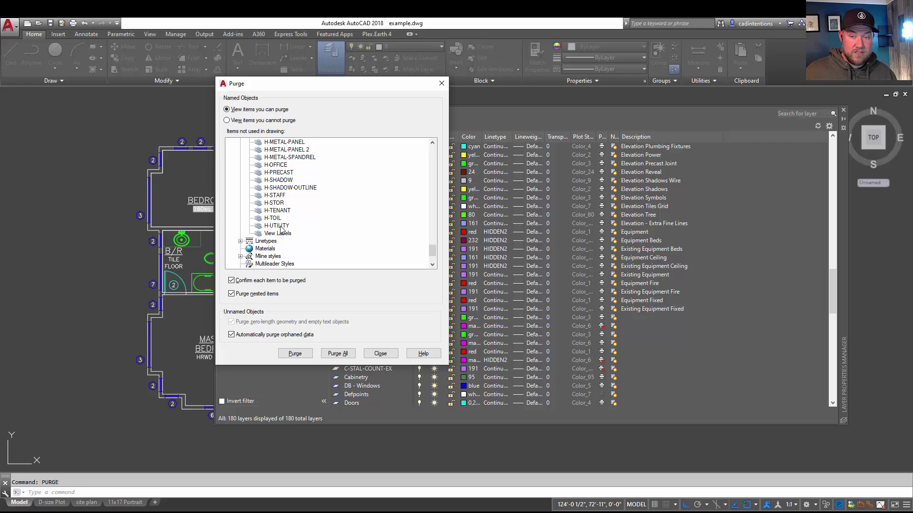
pyautogui.keyDown('shift'); pyautogui.click(282, 226); pyautogui.keyUp('shift')
pyautogui.rightClick(278, 204)
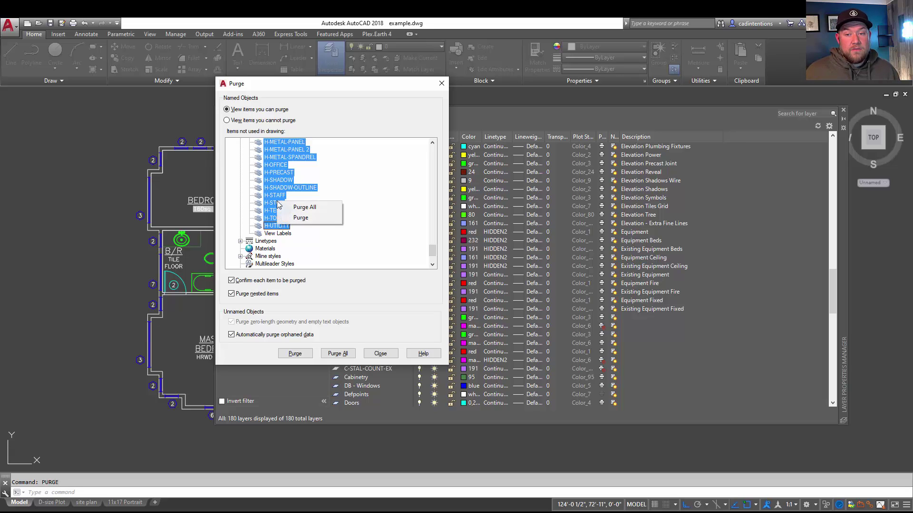
pyautogui.click(301, 218)
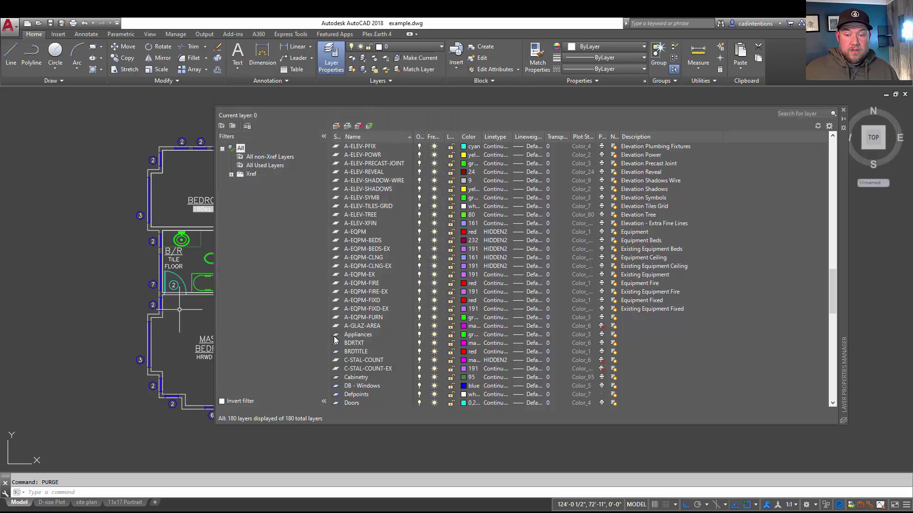
# - Repeat the PURGE command to reopen the Purge dialog
pyautogui.press('Return')
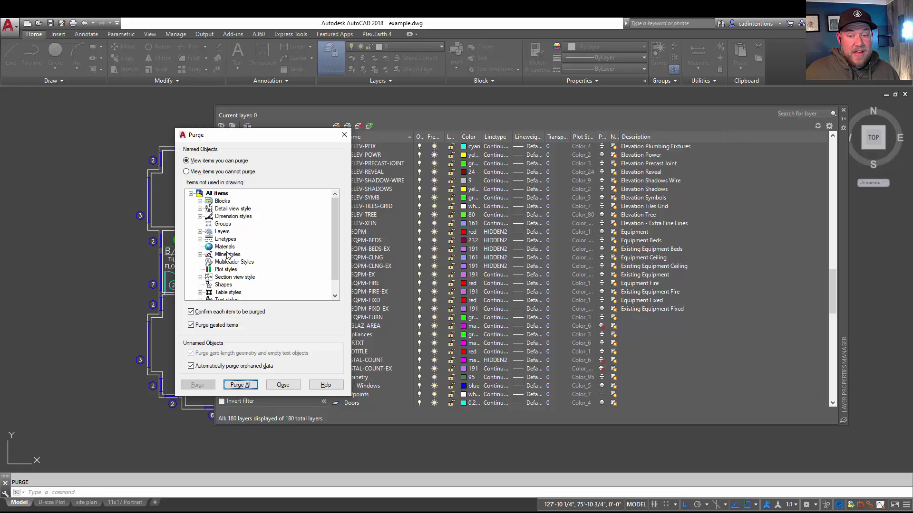
# - Purge All, confirming 'Purge all items', then close the Purge dialog
pyautogui.click(240, 385)
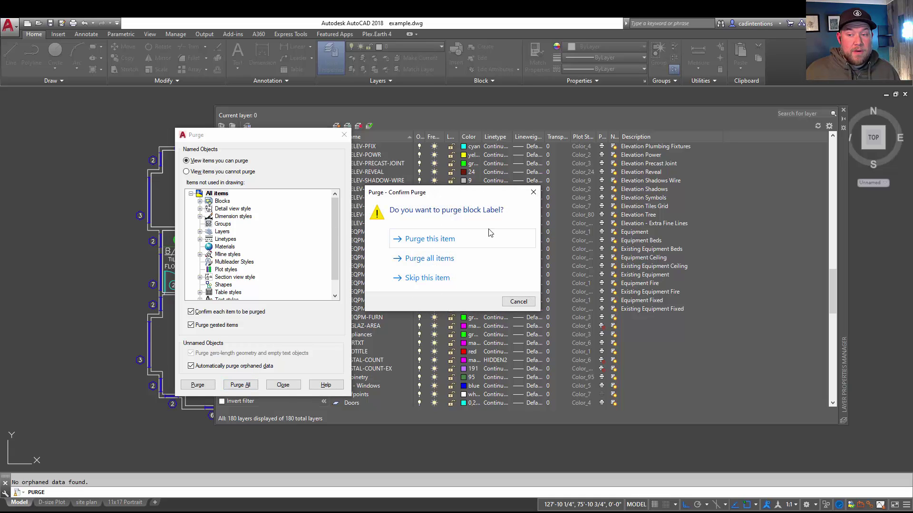
pyautogui.click(424, 259)
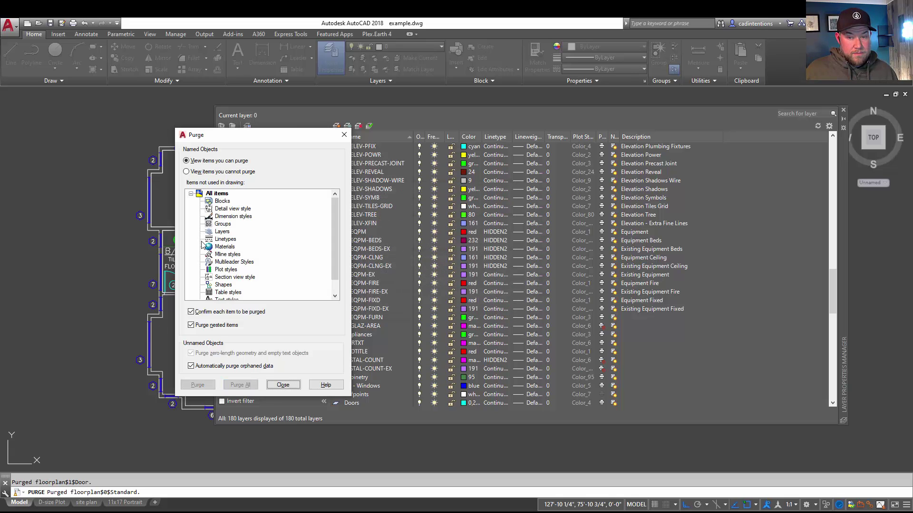
pyautogui.scroll(-1, 201, 294)
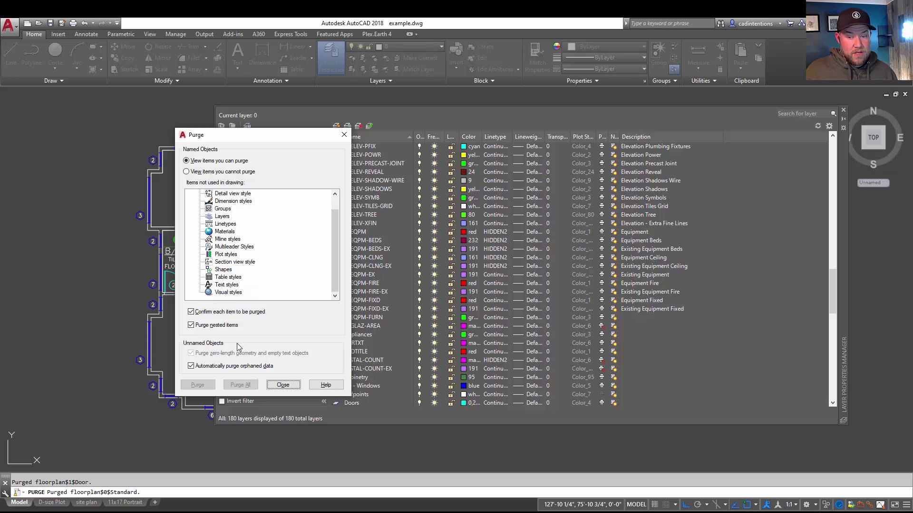
pyautogui.click(282, 385)
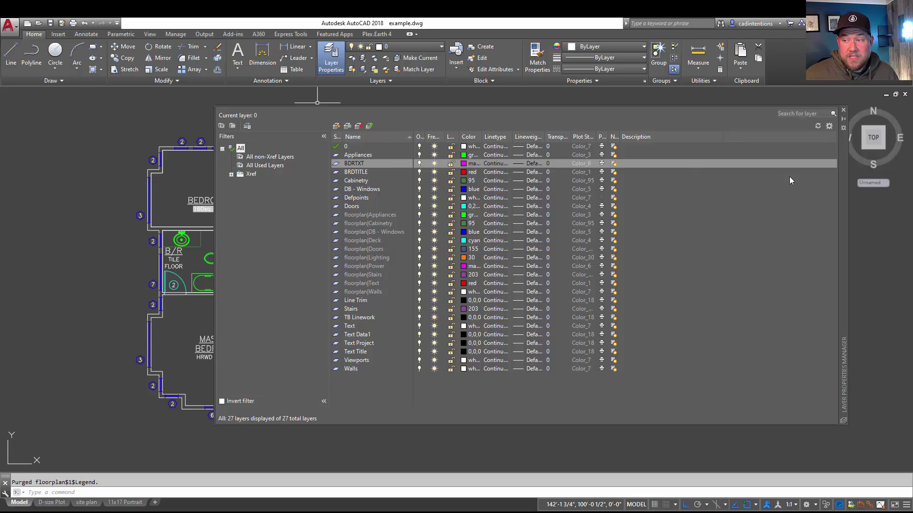
pyautogui.moveTo(845, 187); pyautogui.dragTo(882, 176)
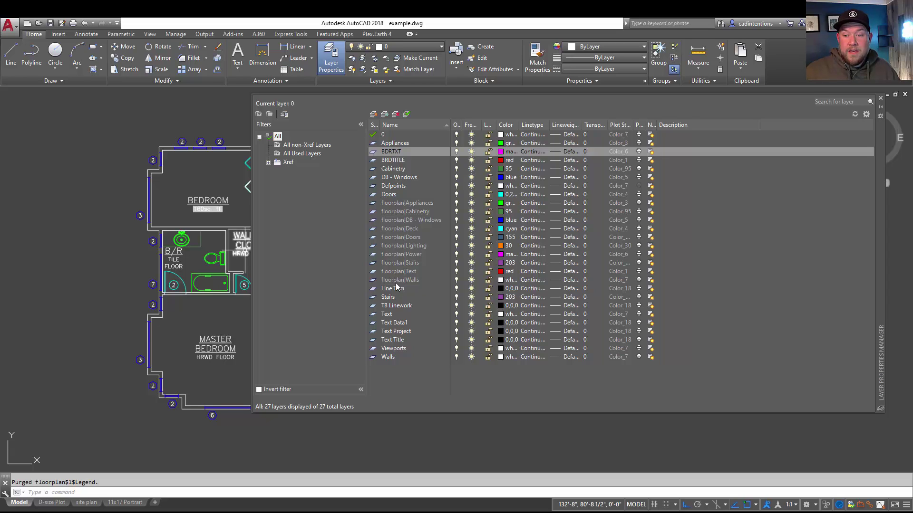
pyautogui.click(389, 315)
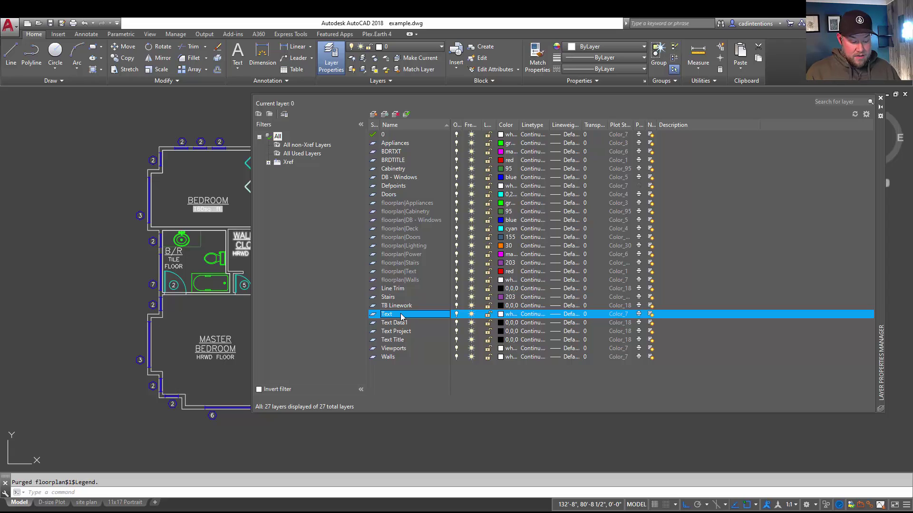
pyautogui.press('l')
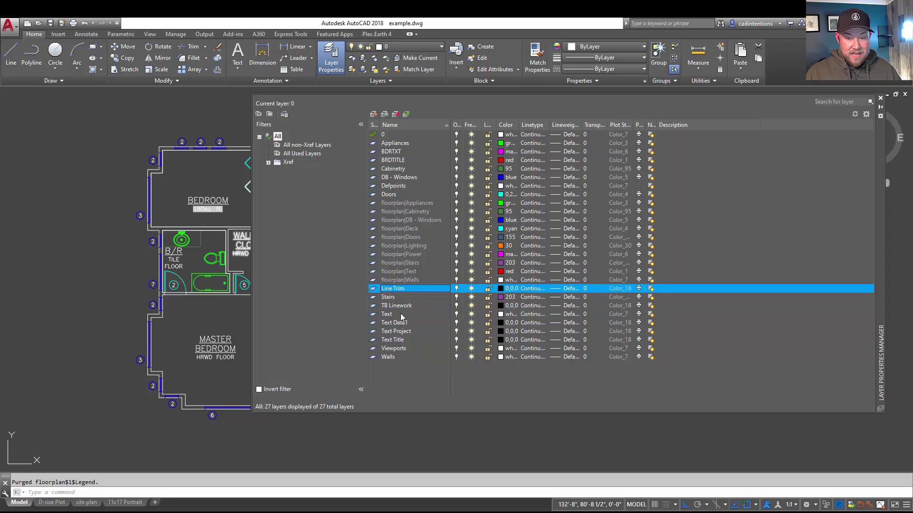
# - Start LAYDEL and choose its Name option to list layers for deletion
pyautogui.click(394, 493)
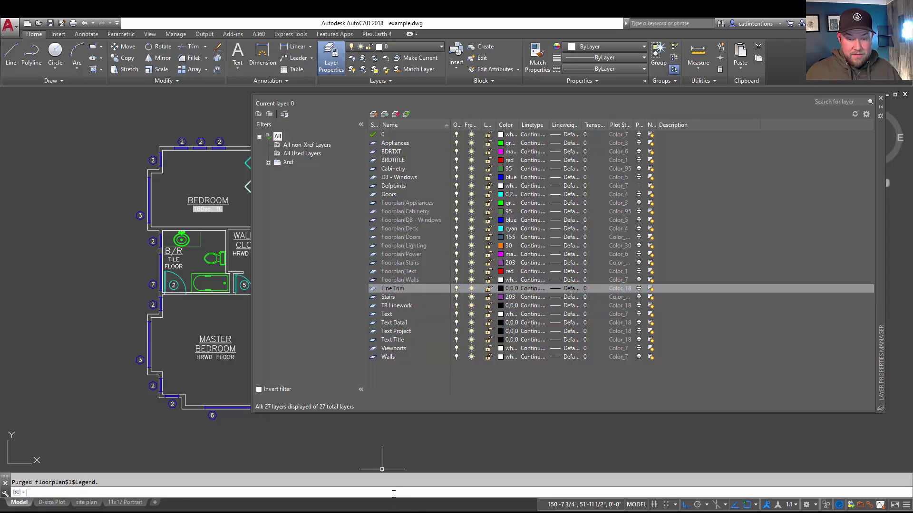
pyautogui.press('Escape')
pyautogui.write('LAYDEL')
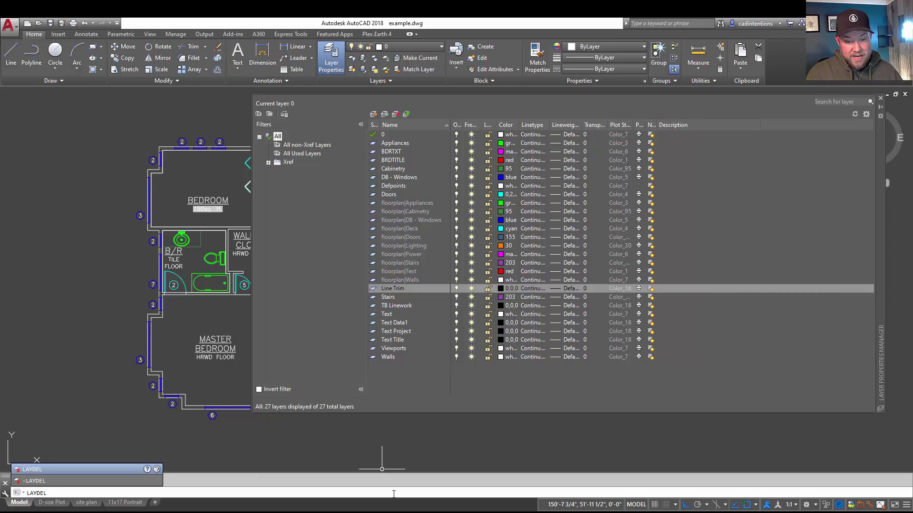
pyautogui.press('Return')
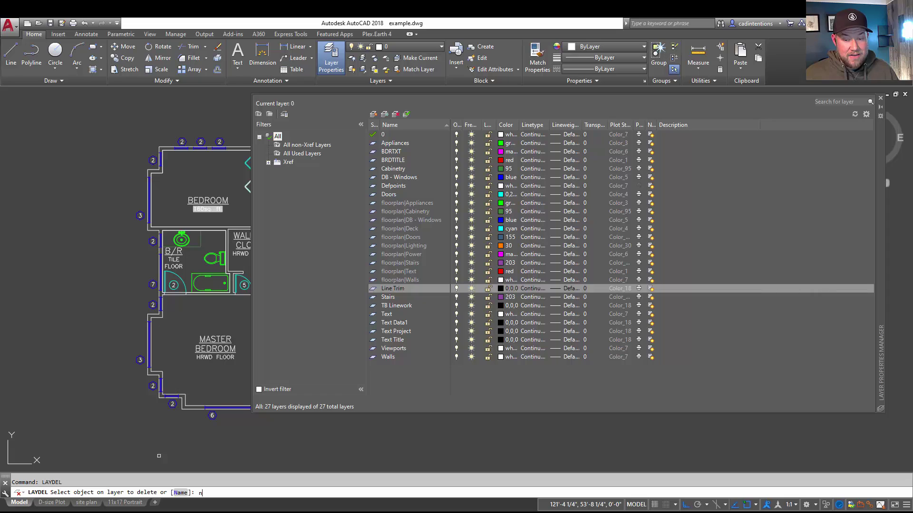
pyautogui.press('Return')
# - In Delete Layers, select Text through Text Title, click OK and confirm with Yes
pyautogui.moveTo(50, 101); pyautogui.dragTo(381, 134)
pyautogui.scroll(-2, 311, 193)
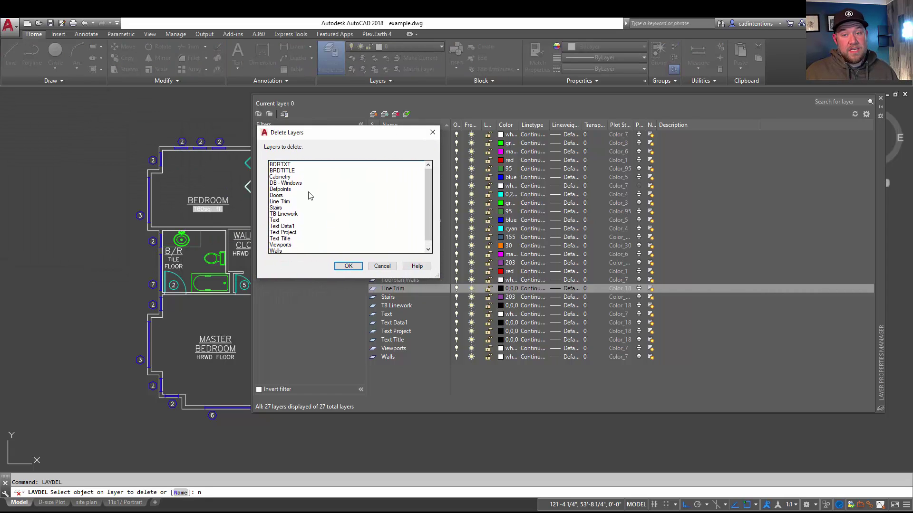
pyautogui.scroll(1, 310, 195)
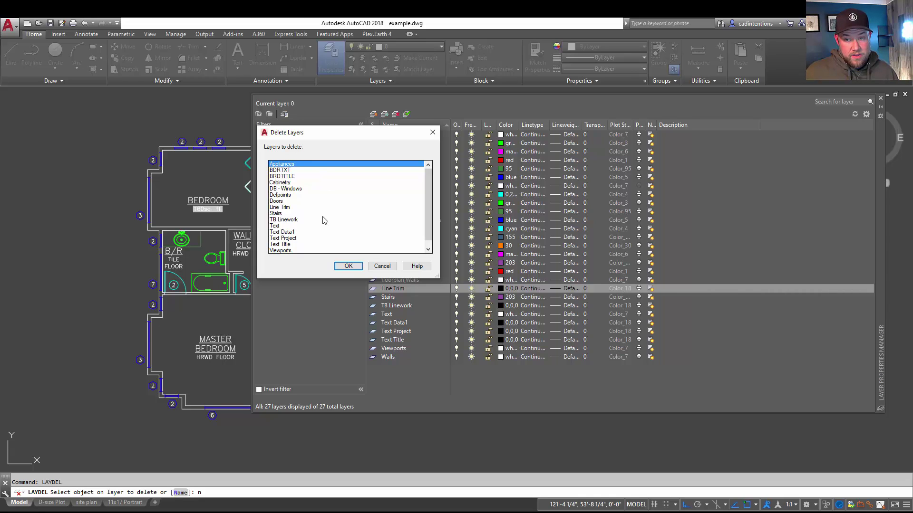
pyautogui.scroll(-1, 304, 213)
pyautogui.click(279, 219)
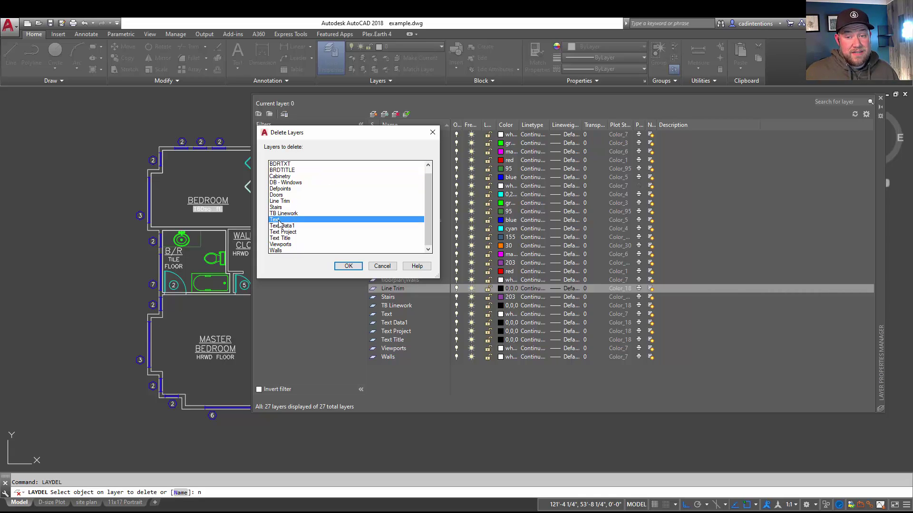
pyautogui.keyDown('shift'); pyautogui.click(289, 238); pyautogui.keyUp('shift')
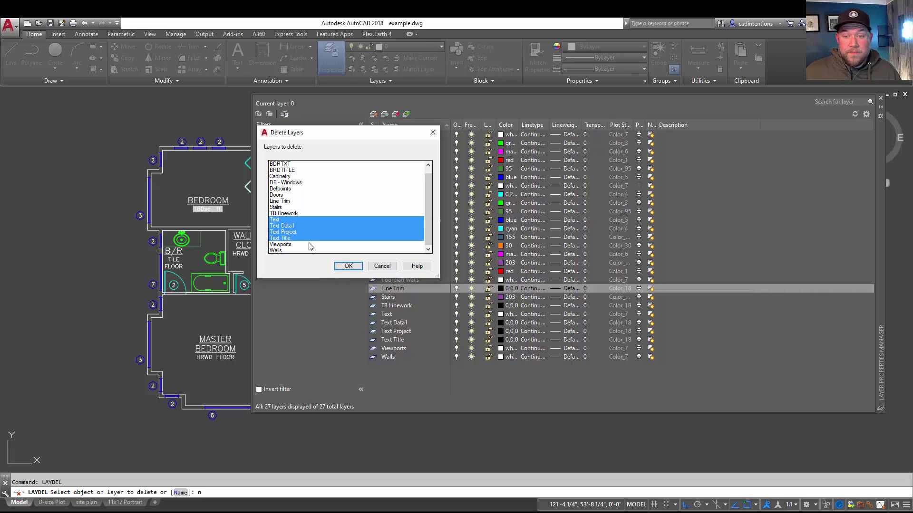
pyautogui.click(348, 266)
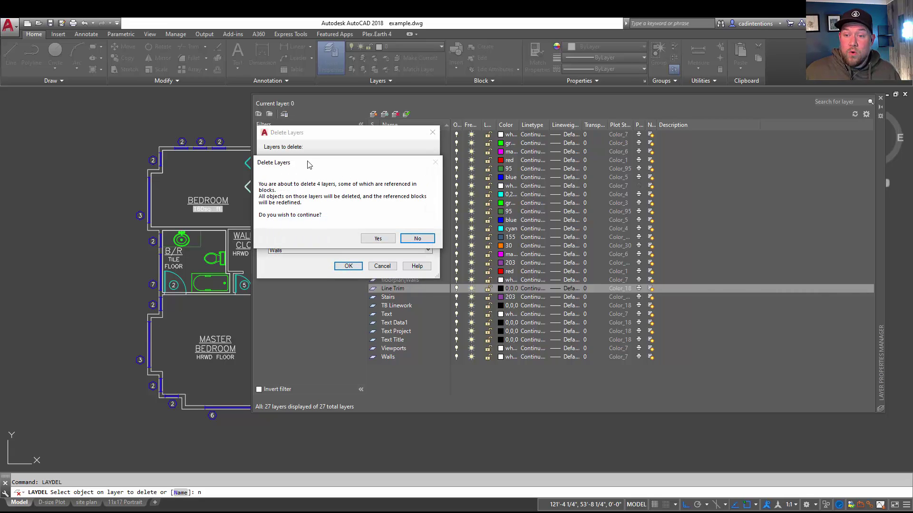
pyautogui.moveTo(309, 165); pyautogui.dragTo(280, 143)
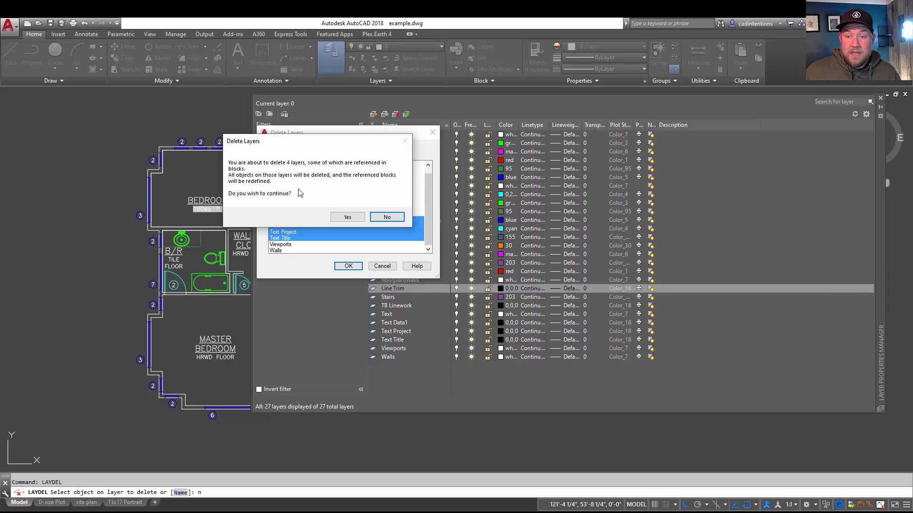
pyautogui.click(346, 217)
# - Zoom out in the drawing area to view the entire floor plan
pyautogui.click(204, 190)
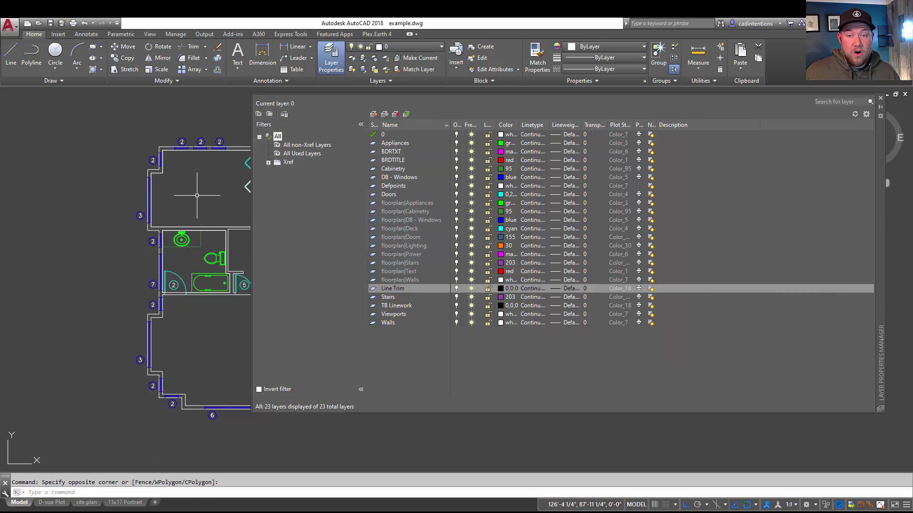
pyautogui.scroll(-3, 138, 185)
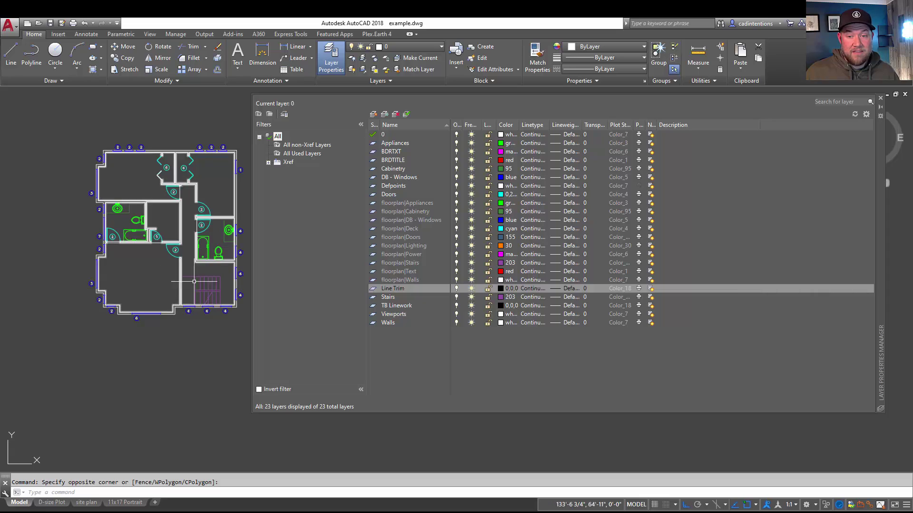